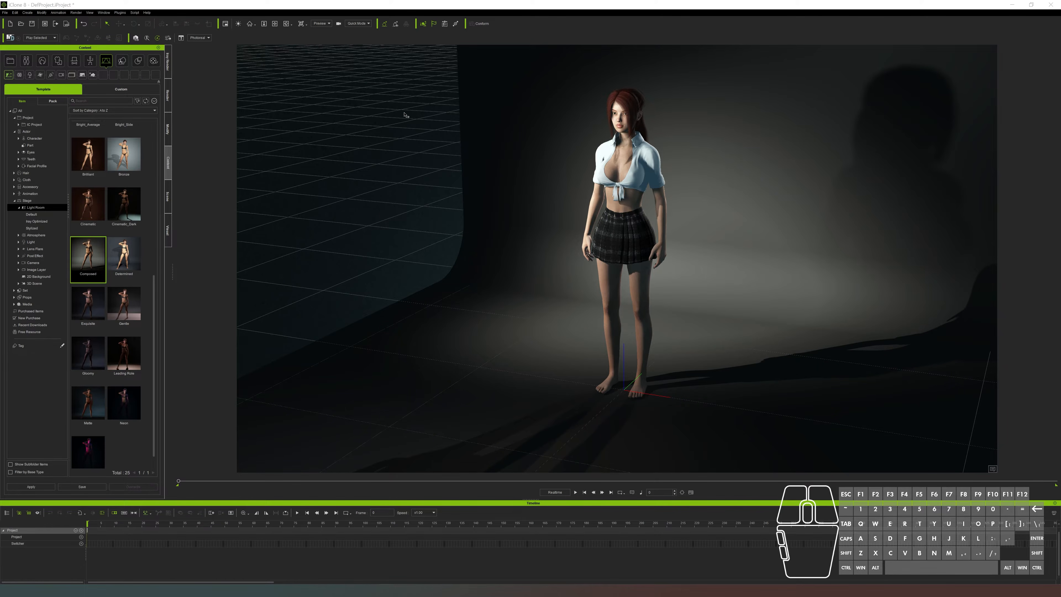
Frame the character from head to upper thighs in the viewport, seen from a slight side angle
{"action": "right_click_drag", "start_coordinate": [443, 154], "coordinate": [498, 151], "text": "alt"}
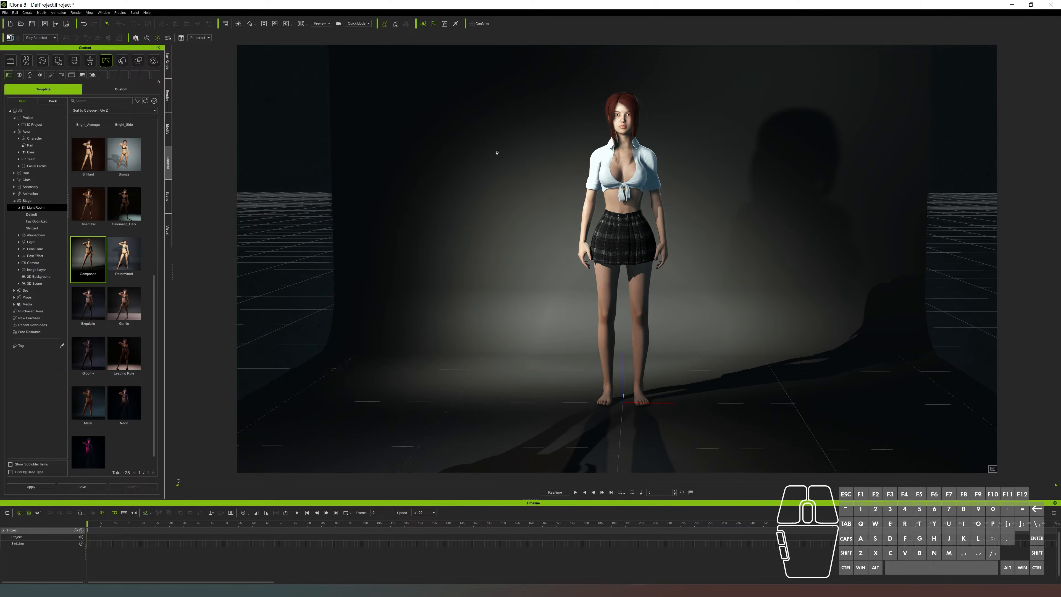
{"action": "left_click_drag", "start_coordinate": [512, 147], "coordinate": [477, 190], "text": "alt"}
{"action": "scroll", "coordinate": [504, 172], "scroll_direction": "up", "scroll_amount": 5}
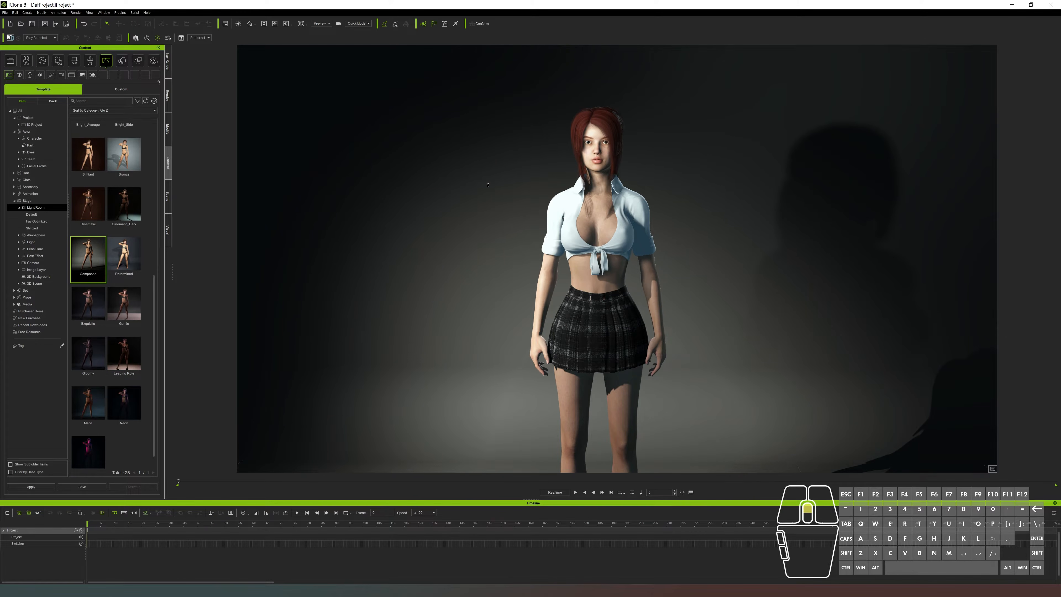
{"action": "scroll", "coordinate": [488, 184], "scroll_direction": "up", "scroll_amount": 3}
{"action": "right_click_drag", "start_coordinate": [477, 193], "coordinate": [476, 163], "text": "alt"}
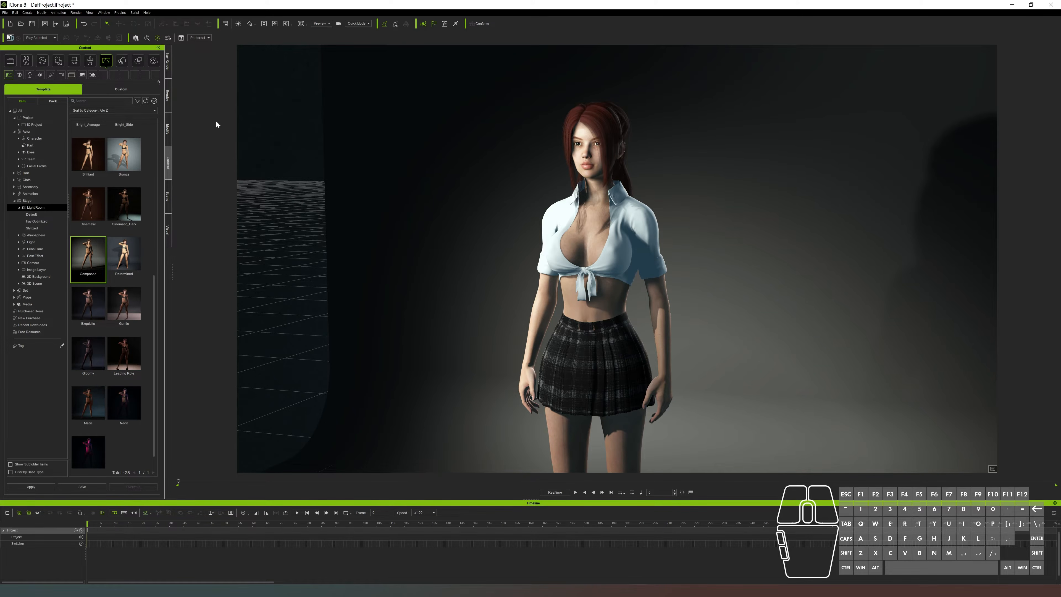
Open the Iray render settings and start a preview render of the framed character
{"action": "left_click", "coordinate": [169, 61]}
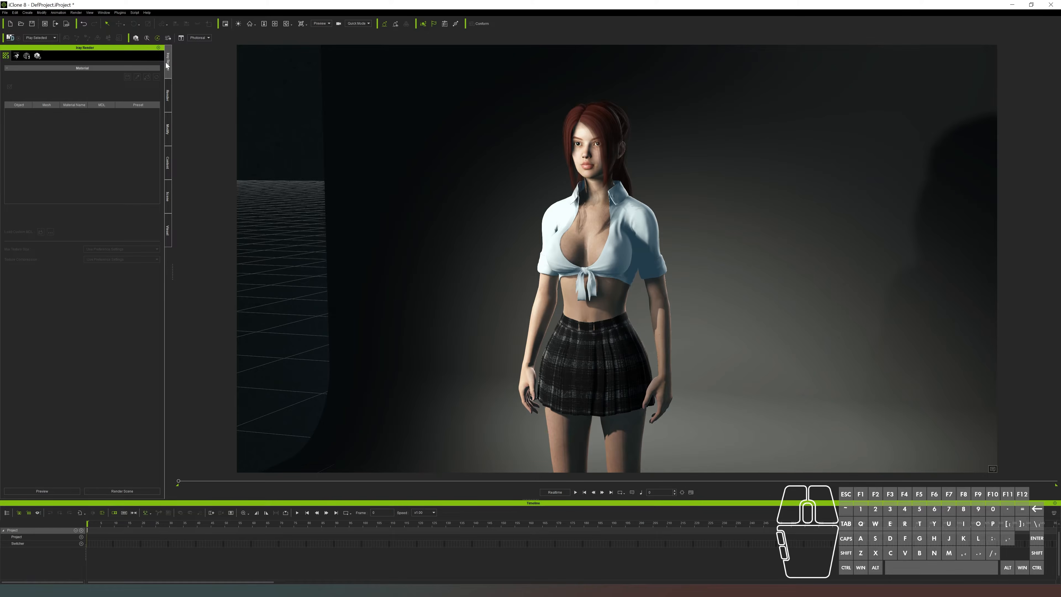
{"action": "left_click", "coordinate": [104, 12]}
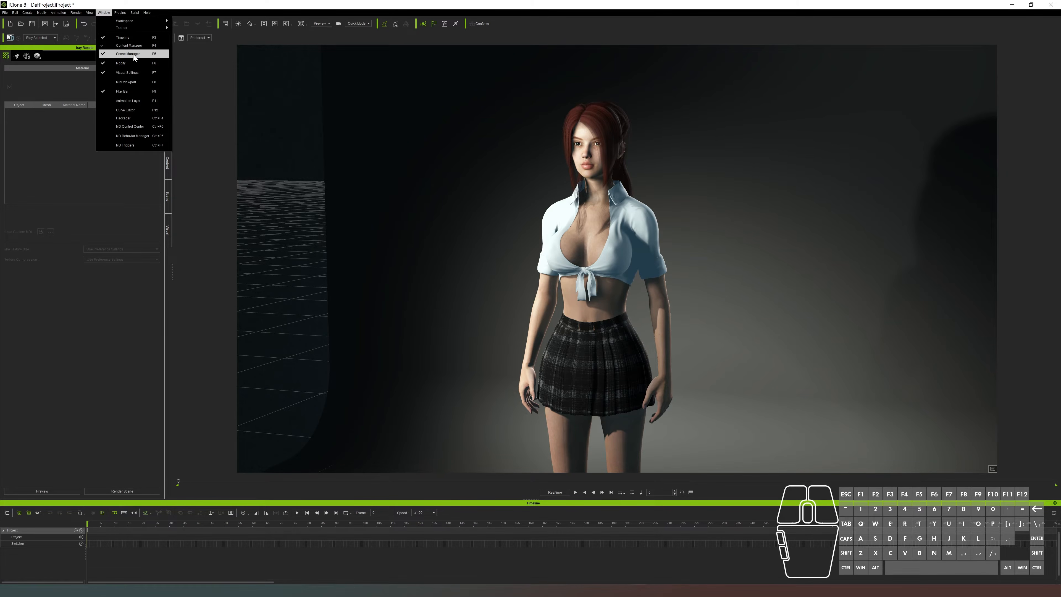
{"action": "left_click", "coordinate": [216, 2]}
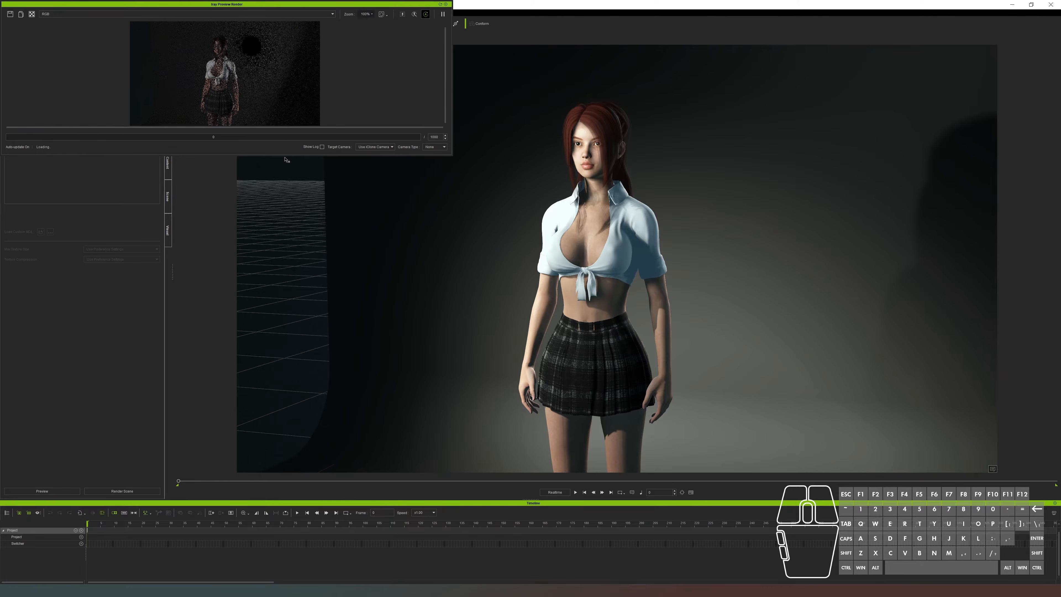
Enlarge the Iray preview window to fit the whole rendered frame and show the image at 100% zoom
{"action": "left_click_drag", "start_coordinate": [293, 156], "coordinate": [293, 395]}
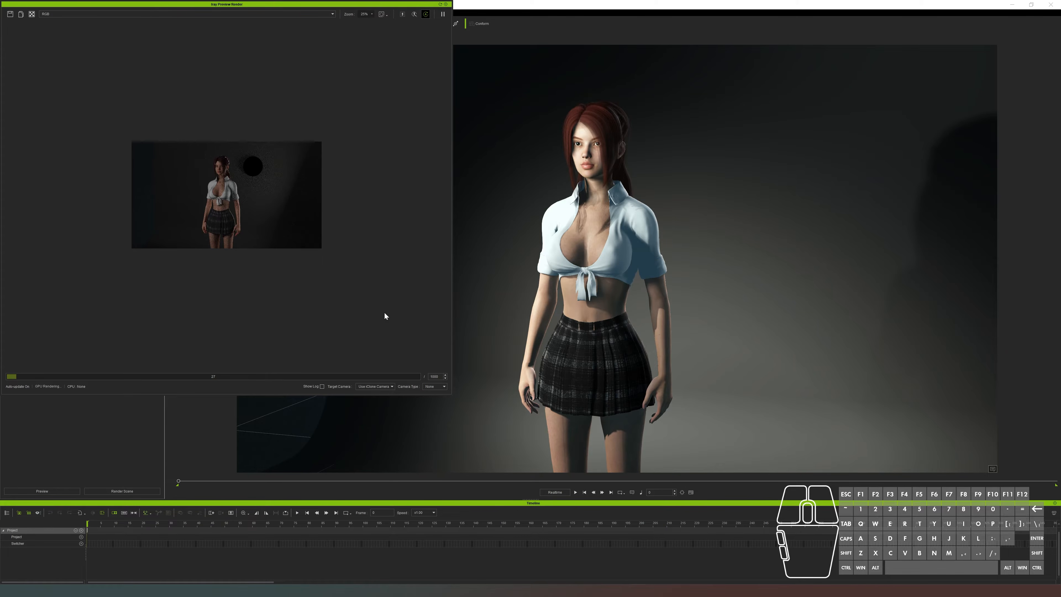
{"action": "left_click", "coordinate": [370, 14]}
{"action": "left_click", "coordinate": [386, 37]}
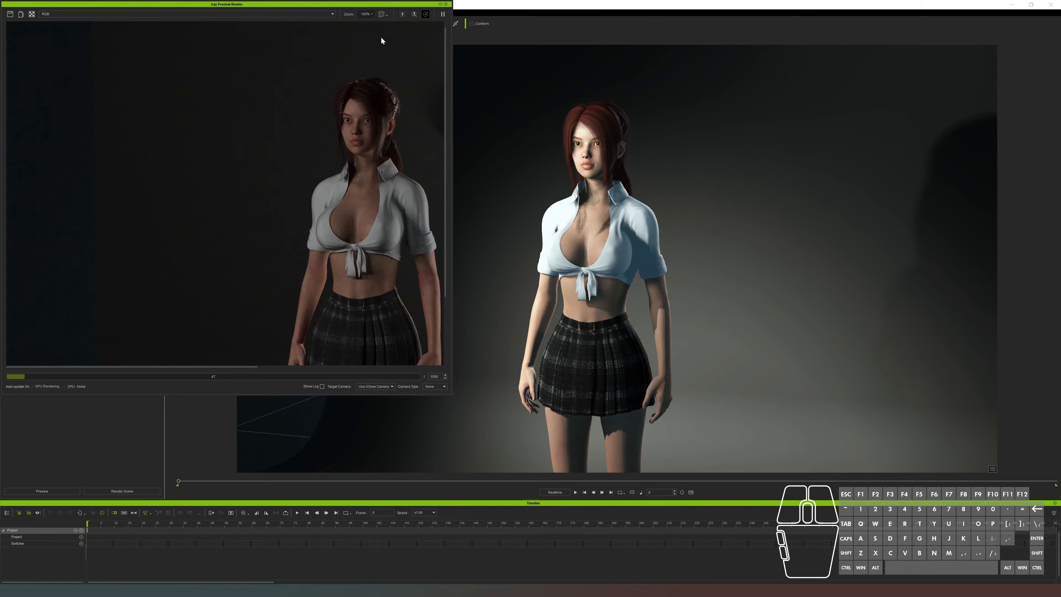
{"action": "left_click_drag", "start_coordinate": [450, 394], "coordinate": [517, 483]}
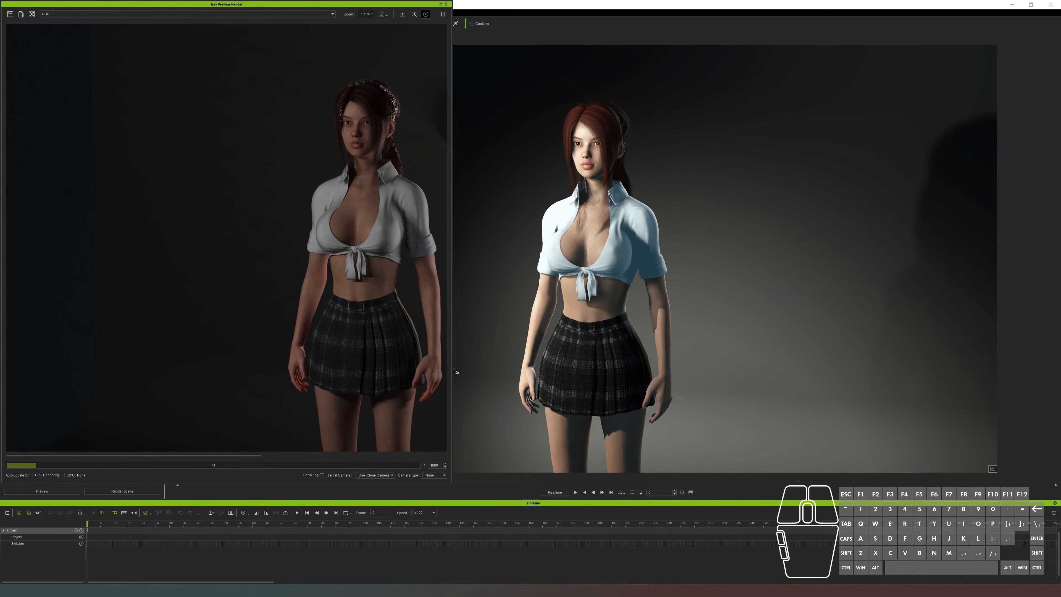
{"action": "left_click_drag", "start_coordinate": [454, 370], "coordinate": [604, 381]}
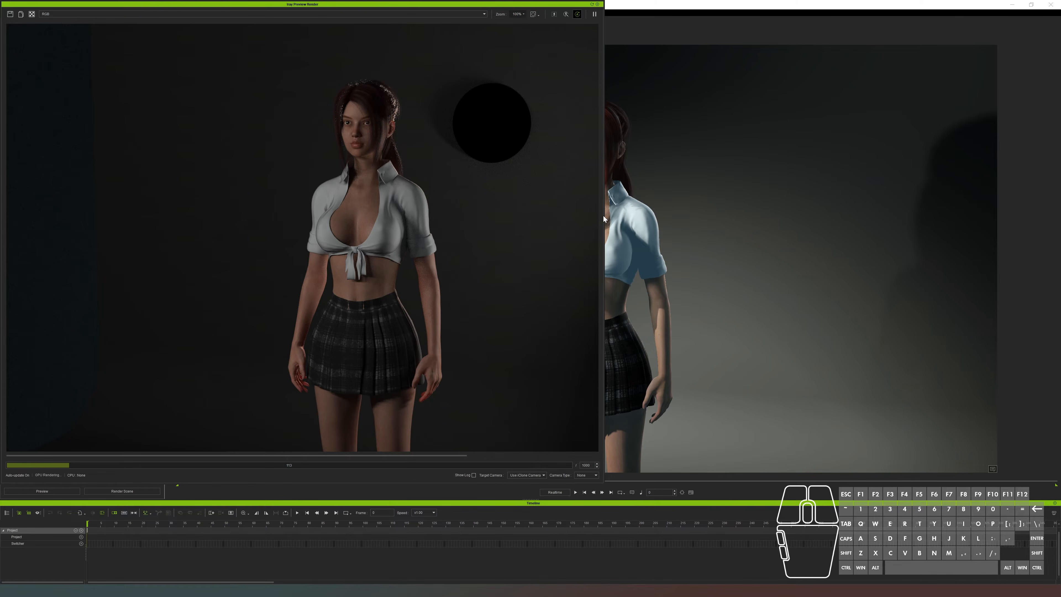
{"action": "left_click_drag", "start_coordinate": [605, 217], "coordinate": [892, 243]}
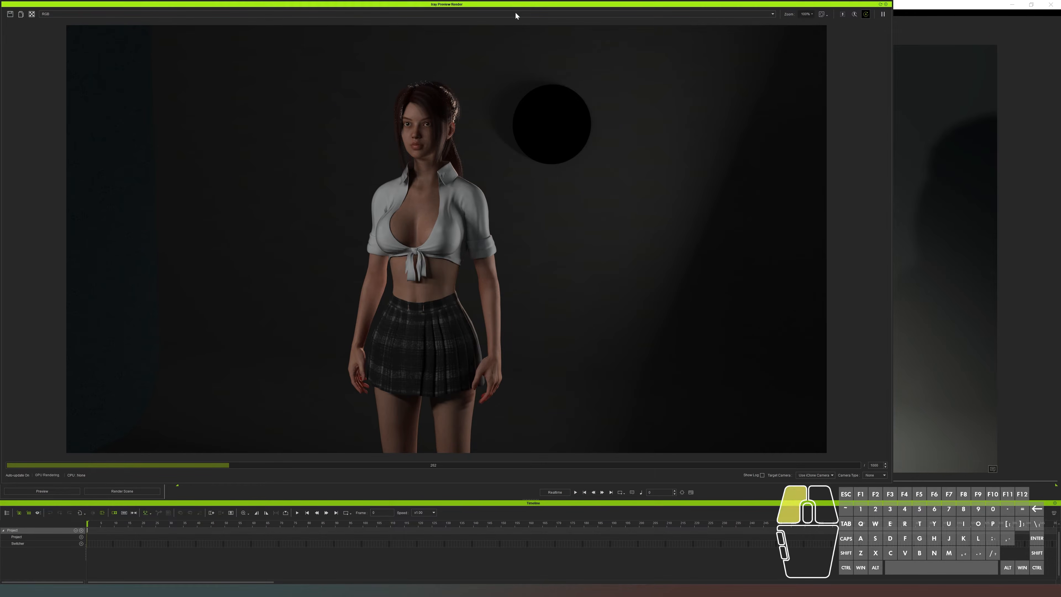
Move the preview aside, orbit the camera to face the character more from the front, and check the re-rendered preview
{"action": "left_click_drag", "start_coordinate": [509, 5], "coordinate": [555, 30]}
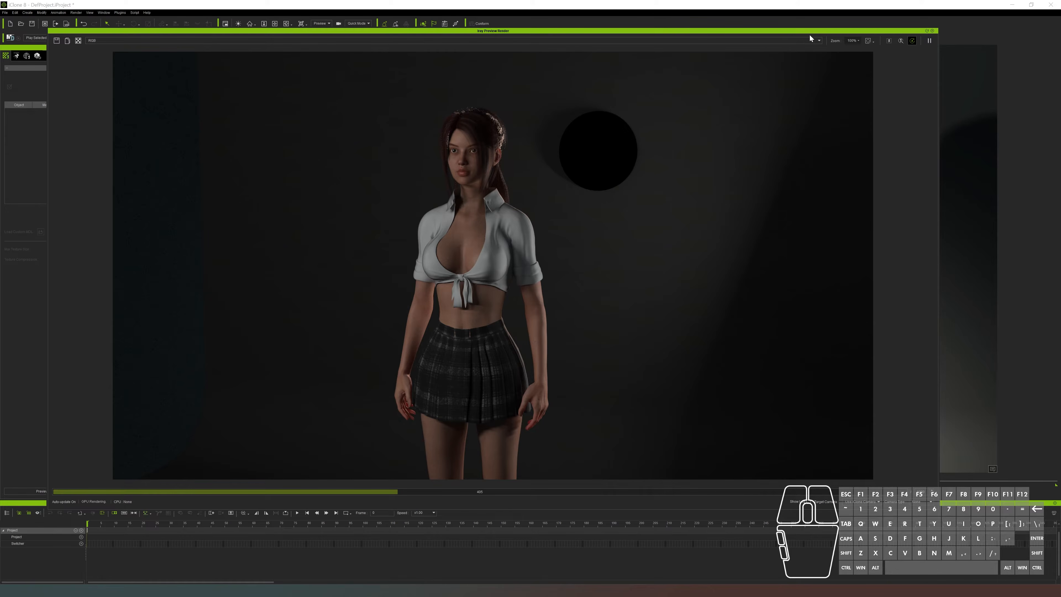
{"action": "left_click_drag", "start_coordinate": [774, 31], "coordinate": [0, 97]}
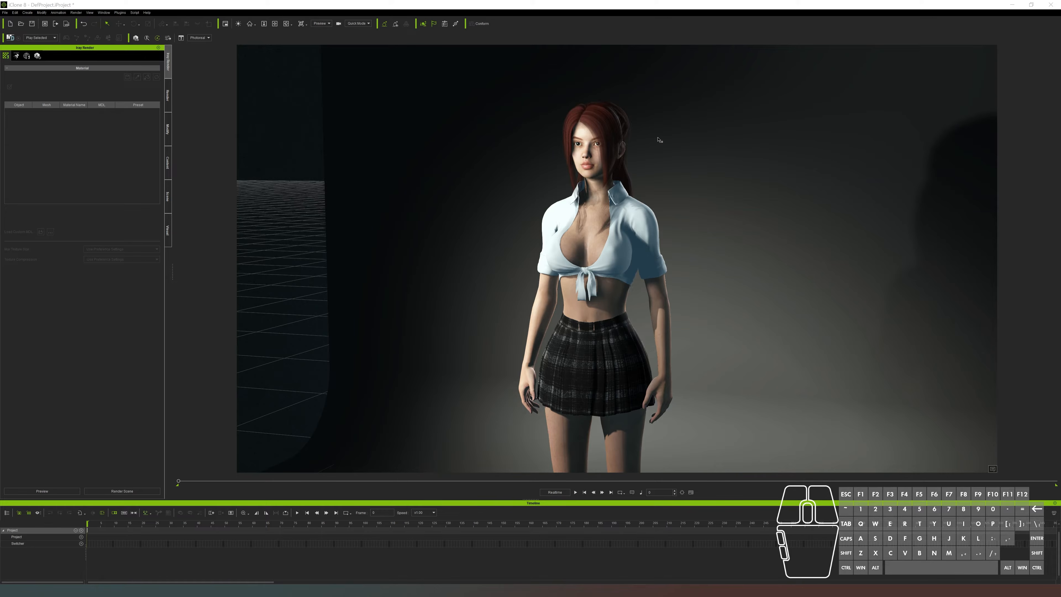
{"action": "right_click_drag", "start_coordinate": [672, 164], "coordinate": [720, 205], "text": "alt"}
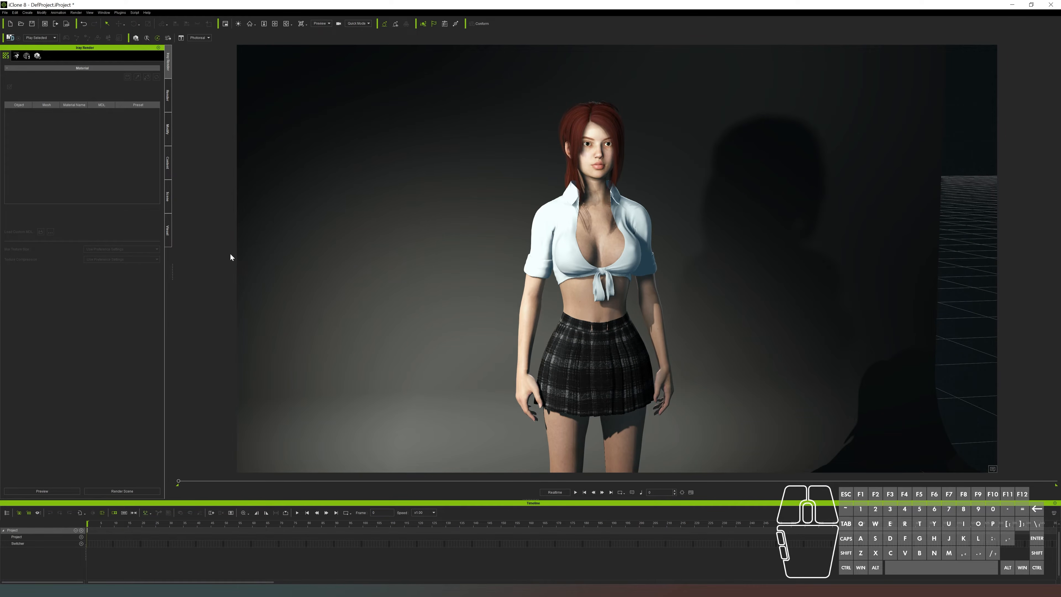
{"action": "left_click_drag", "start_coordinate": [0, 72], "coordinate": [694, 69]}
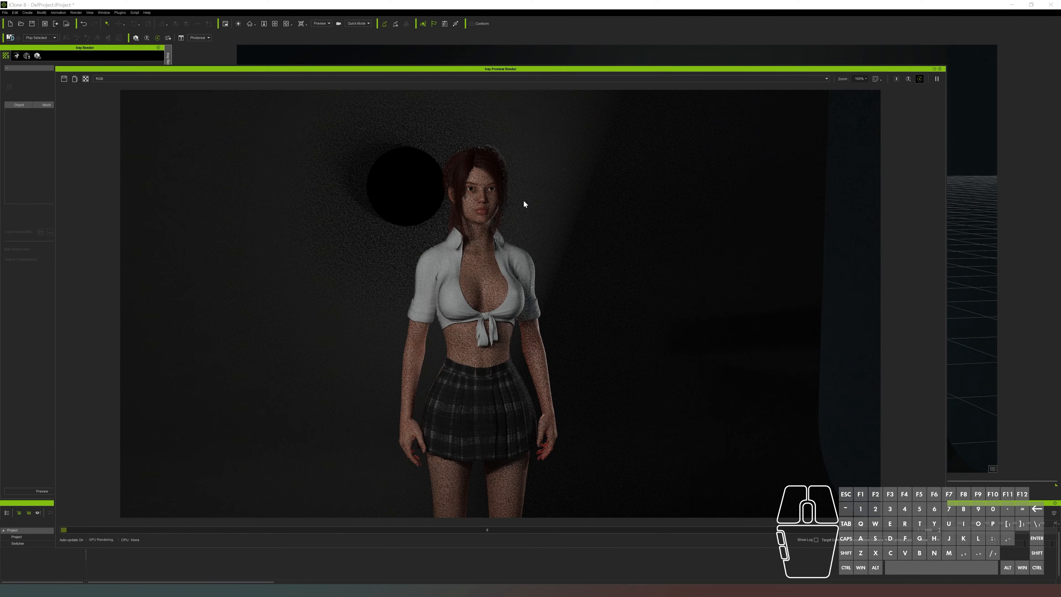
{"action": "left_click_drag", "start_coordinate": [679, 70], "coordinate": [0, 131], "text": "alt"}
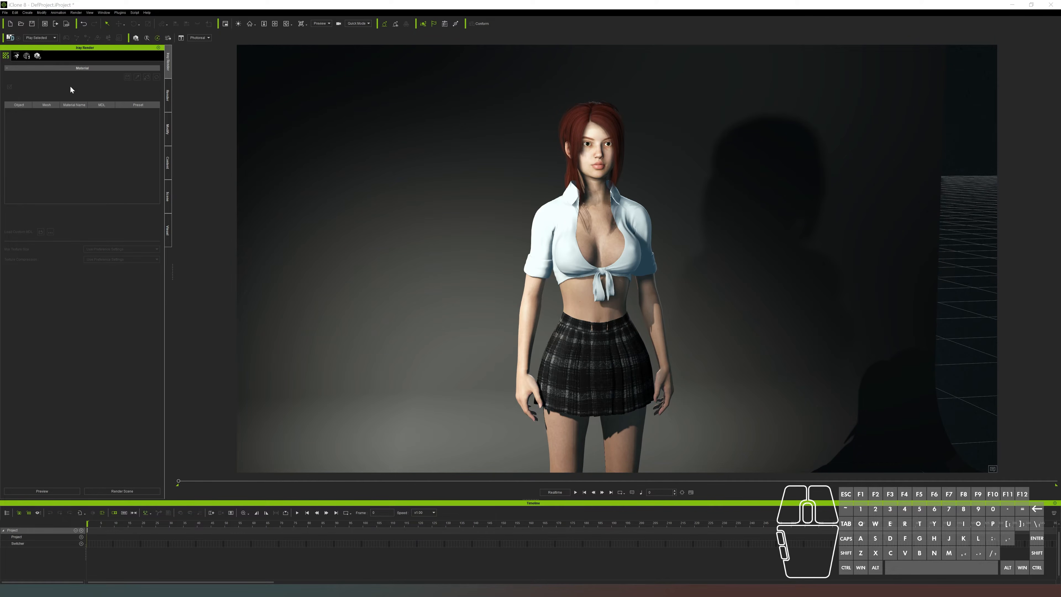
Raise the Key light's intensity multiplier to about 5.3 in the Iray lighting settings
{"action": "left_click", "coordinate": [16, 56]}
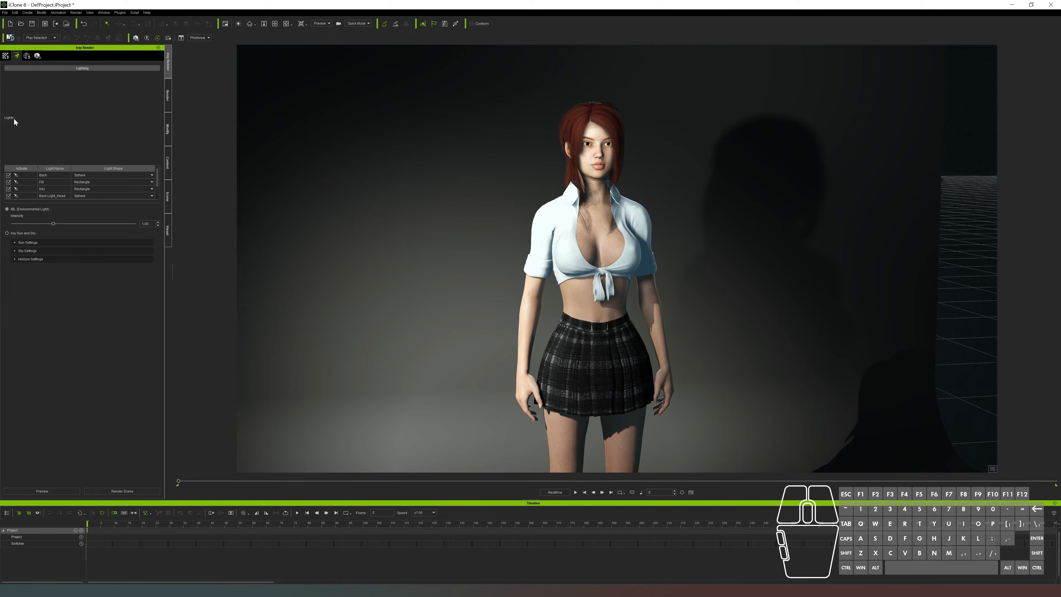
{"action": "left_click", "coordinate": [105, 176]}
{"action": "left_click", "coordinate": [24, 177]}
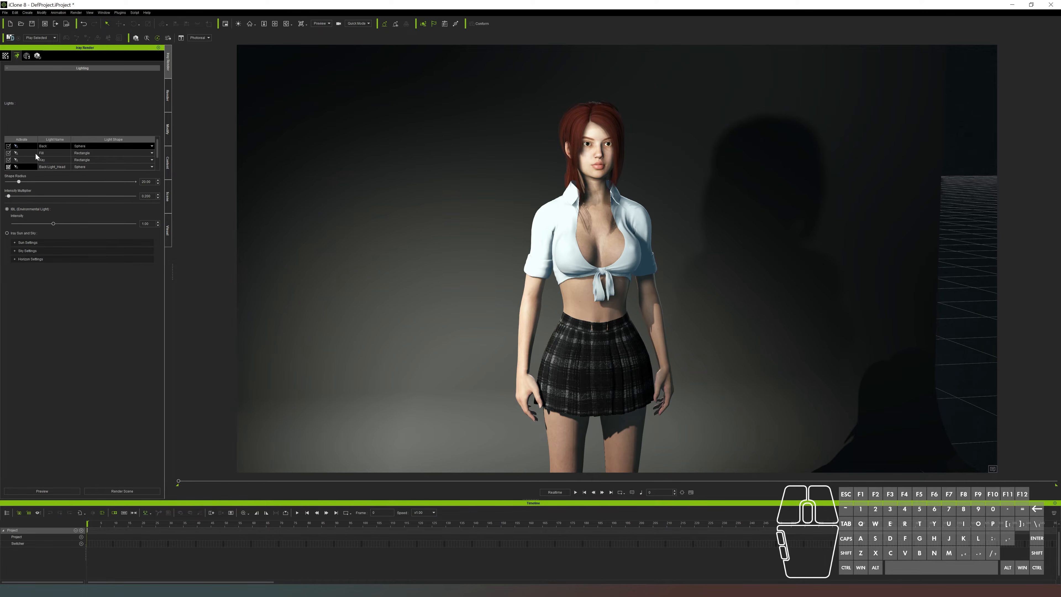
{"action": "left_click", "coordinate": [53, 160]}
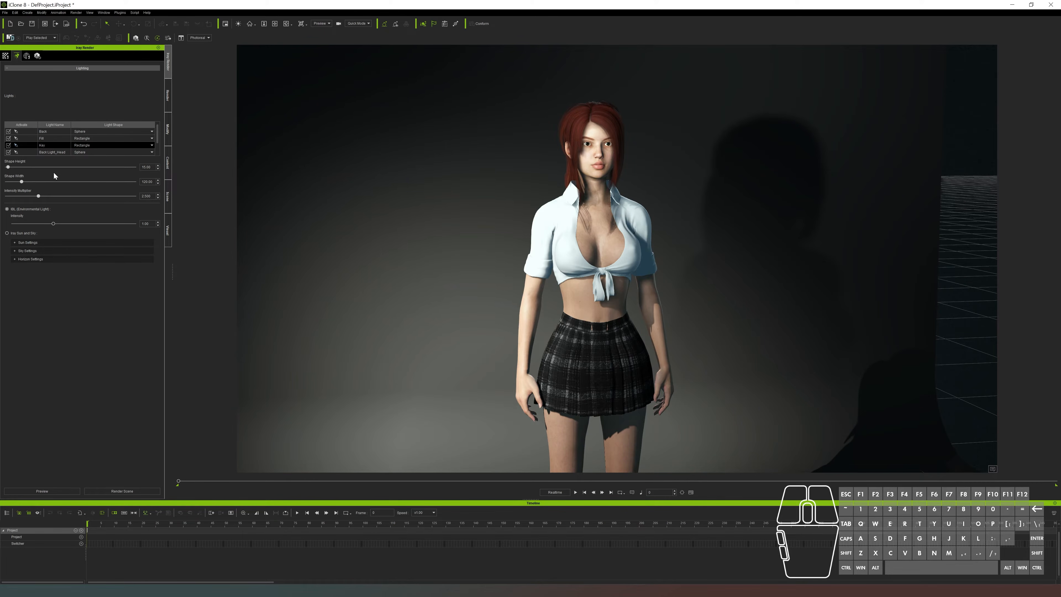
{"action": "left_click", "coordinate": [62, 196]}
{"action": "left_click", "coordinate": [39, 196]}
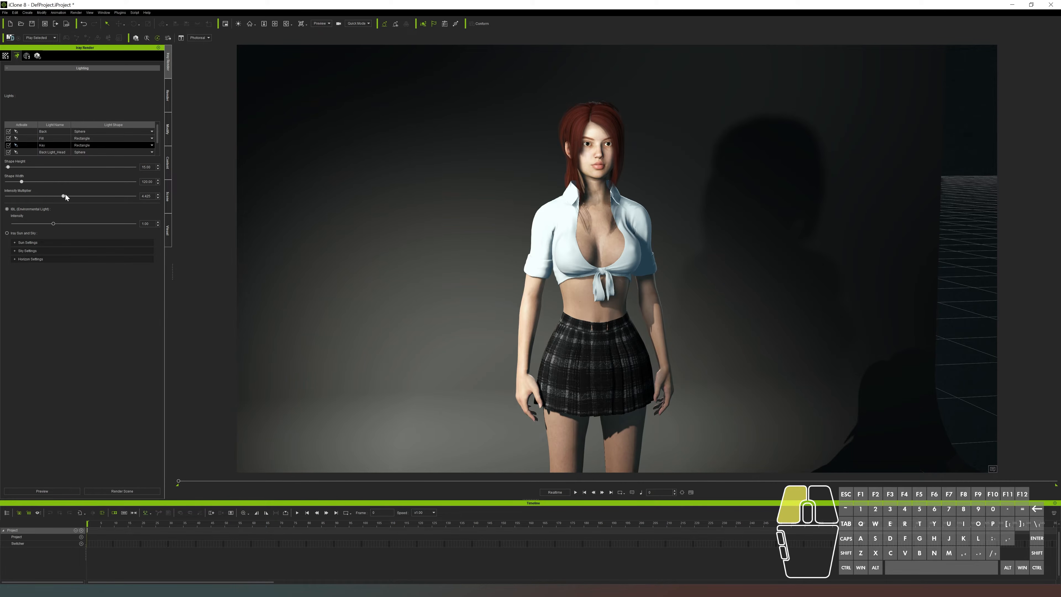
{"action": "left_click_drag", "start_coordinate": [75, 195], "coordinate": [75, 195]}
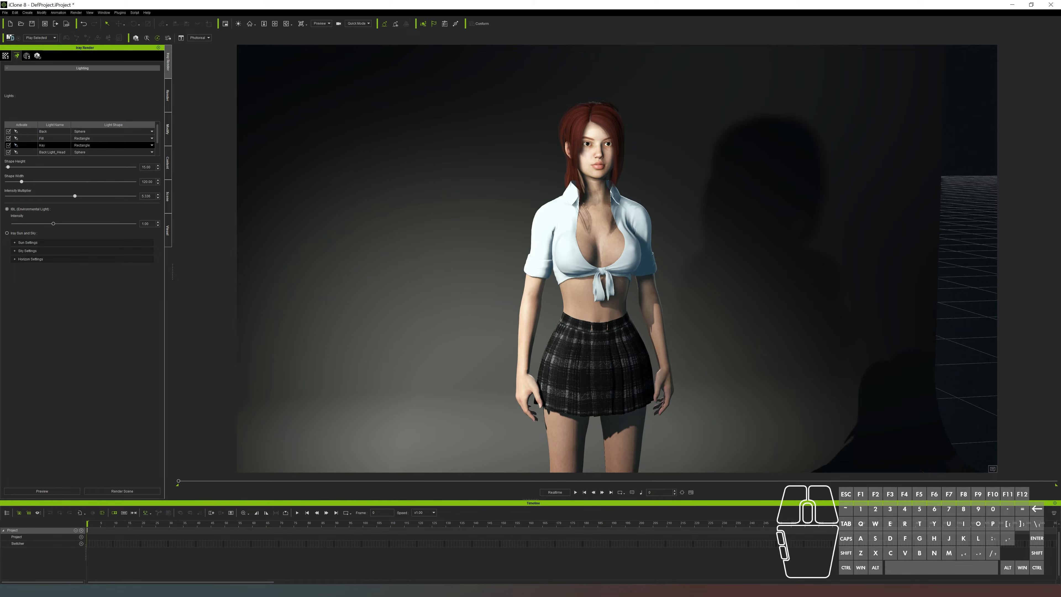
With the Iray preview placed beside the settings, set the Key light's shape width to about 180 and intensity multiplier to about 4
{"action": "left_click", "coordinate": [42, 491]}
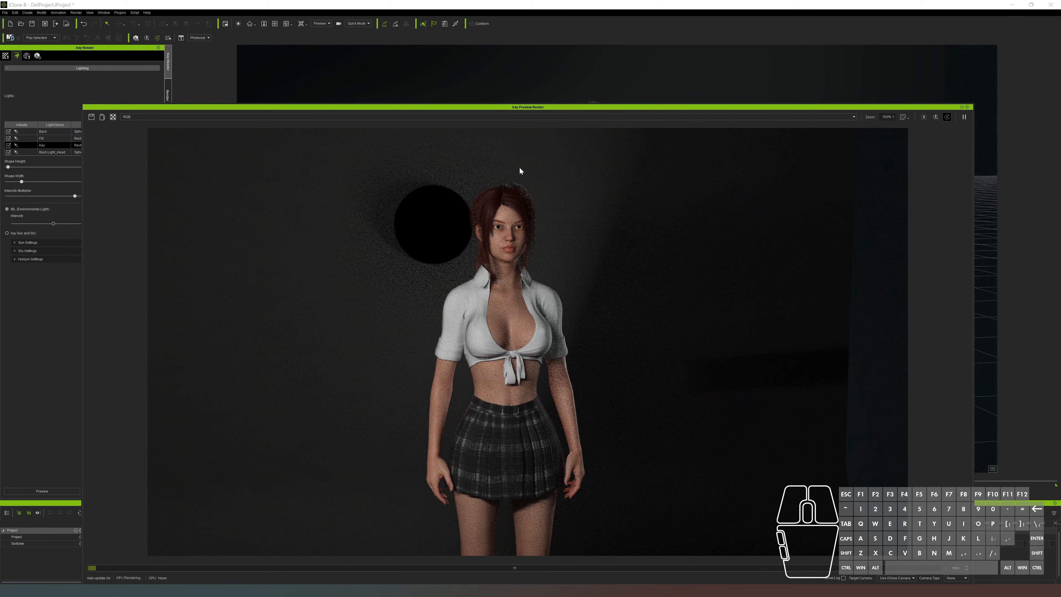
{"action": "left_click_drag", "start_coordinate": [568, 107], "coordinate": [653, 76]}
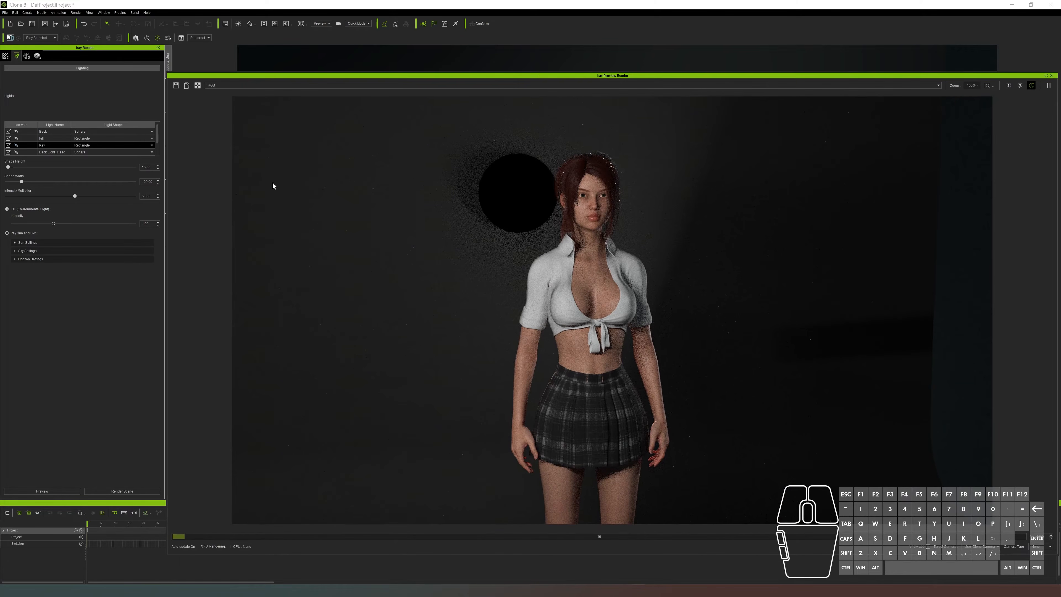
{"action": "left_click_drag", "start_coordinate": [22, 181], "coordinate": [76, 189]}
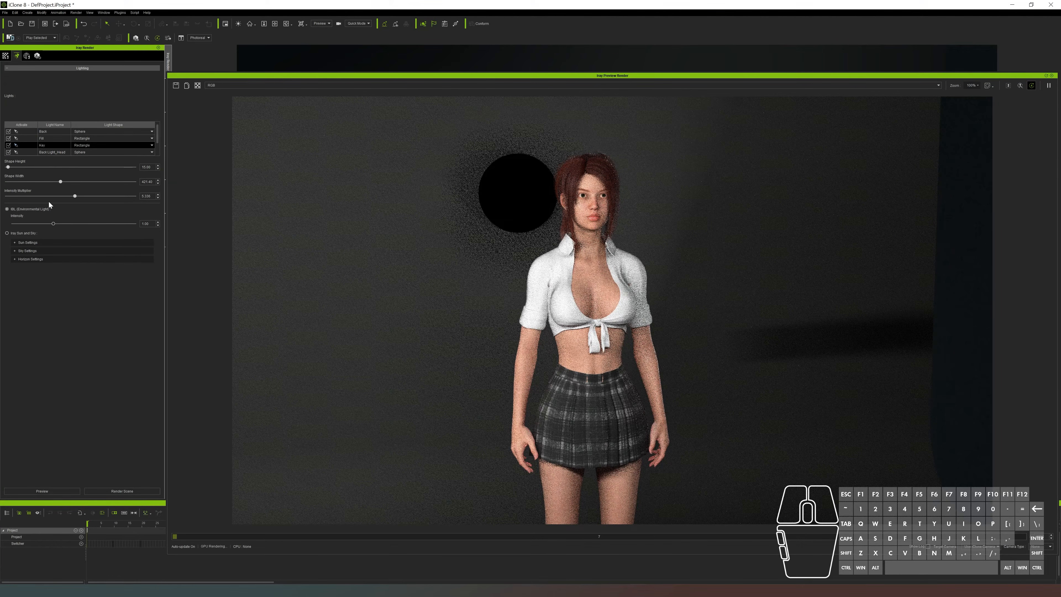
{"action": "left_click_drag", "start_coordinate": [61, 181], "coordinate": [28, 183]}
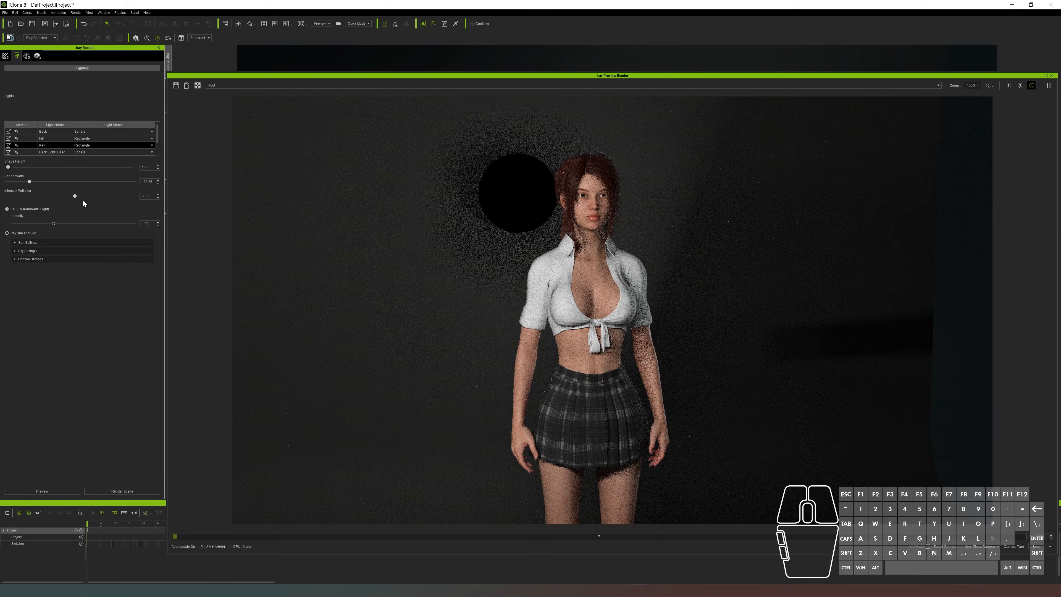
{"action": "left_click_drag", "start_coordinate": [76, 196], "coordinate": [58, 196]}
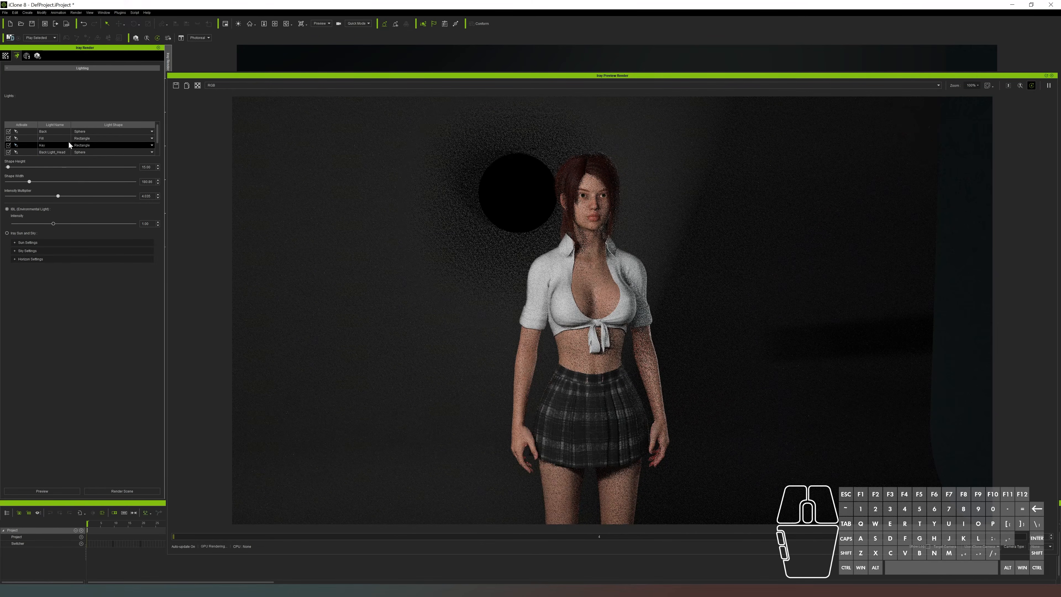
Open the Iray environment settings and expand the Tonemapper, moving the preview window so the full frame is in view
{"action": "left_click", "coordinate": [26, 56]}
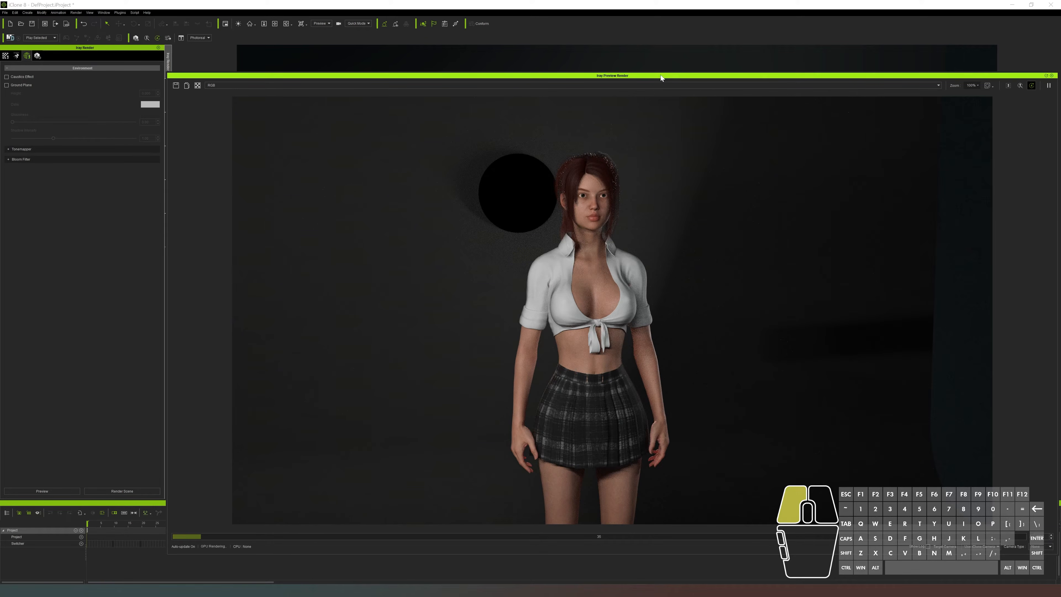
{"action": "left_click_drag", "start_coordinate": [663, 77], "coordinate": [662, 52]}
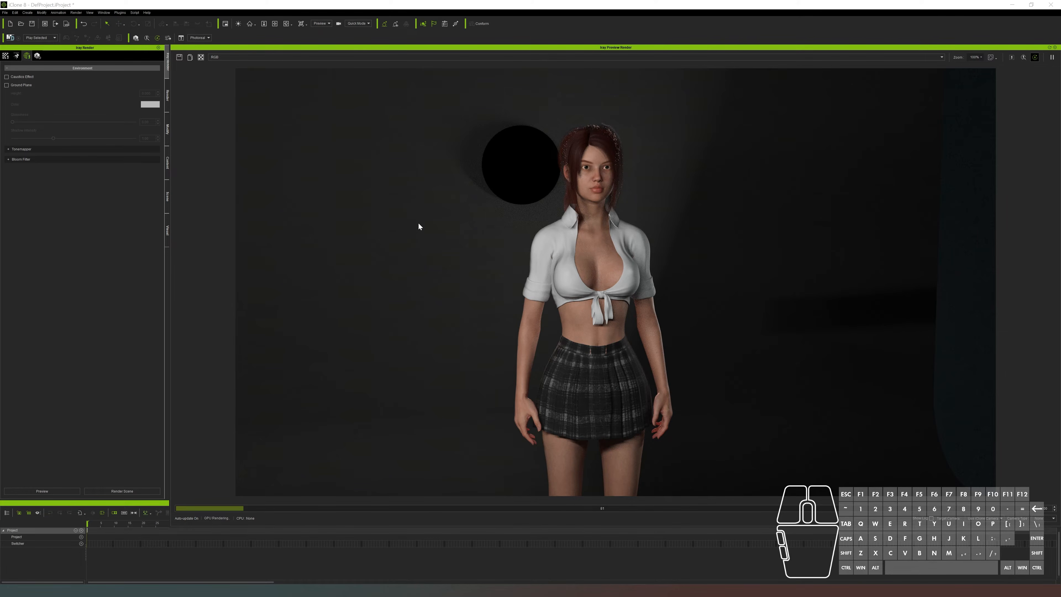
{"action": "left_click", "coordinate": [9, 149]}
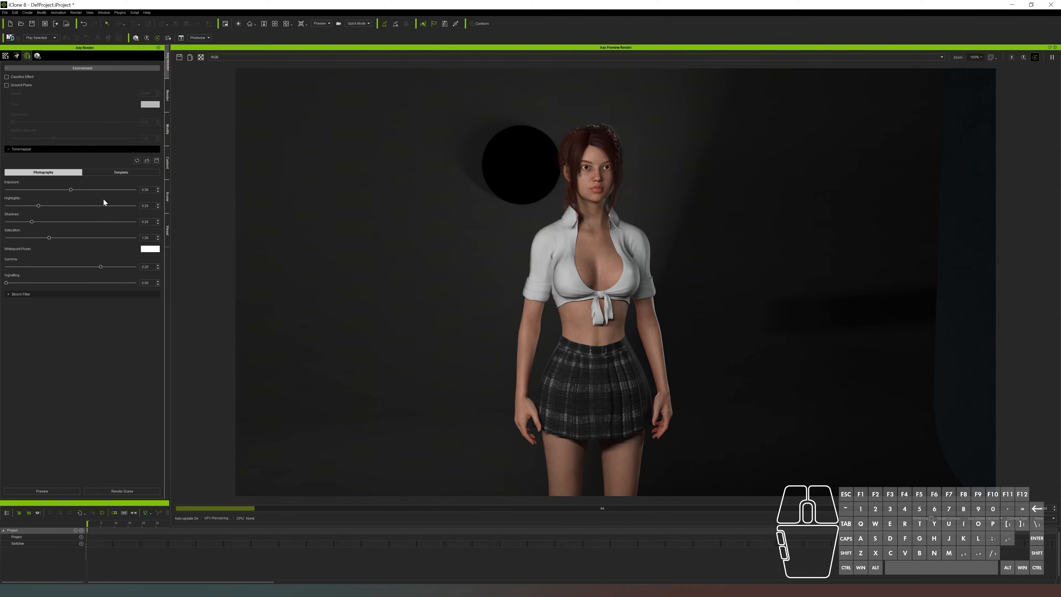
Enable the Bloom Filter, try a low threshold of about 1.7, and settle on a threshold of about 6
{"action": "left_click", "coordinate": [6, 295]}
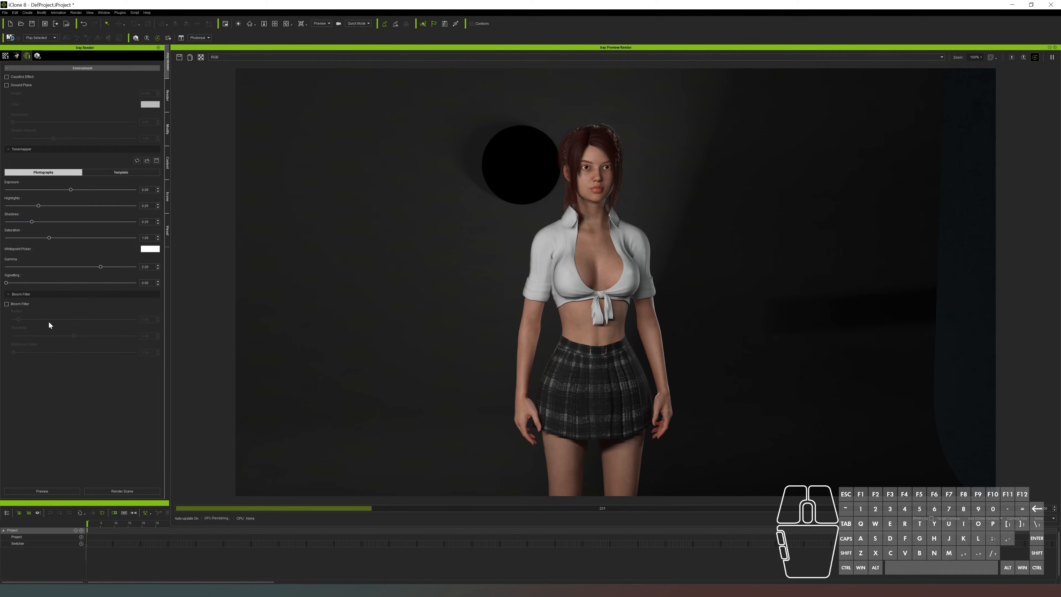
{"action": "left_click", "coordinate": [7, 304]}
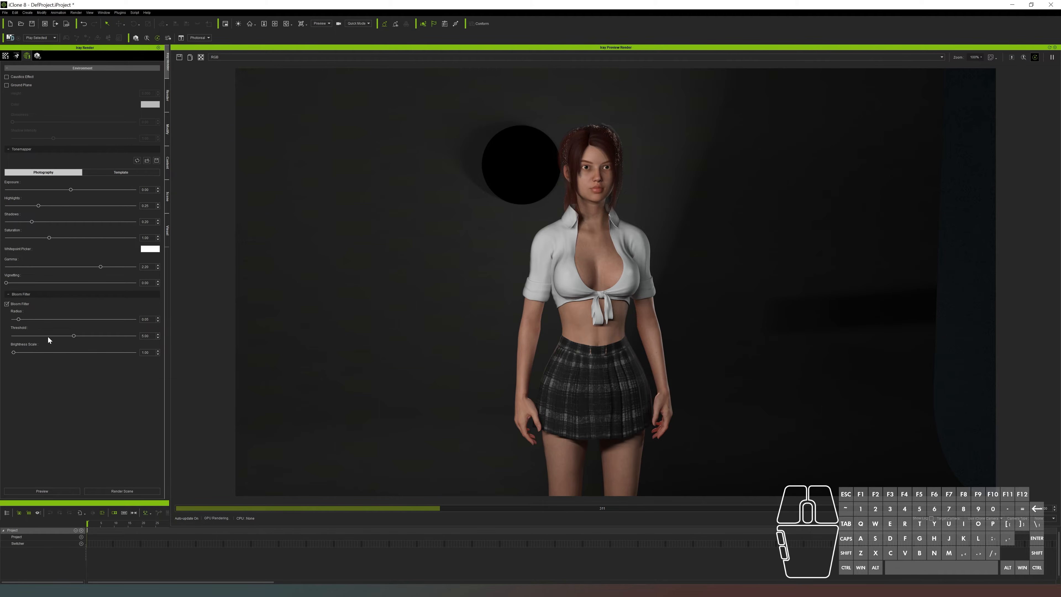
{"action": "left_click", "coordinate": [59, 338]}
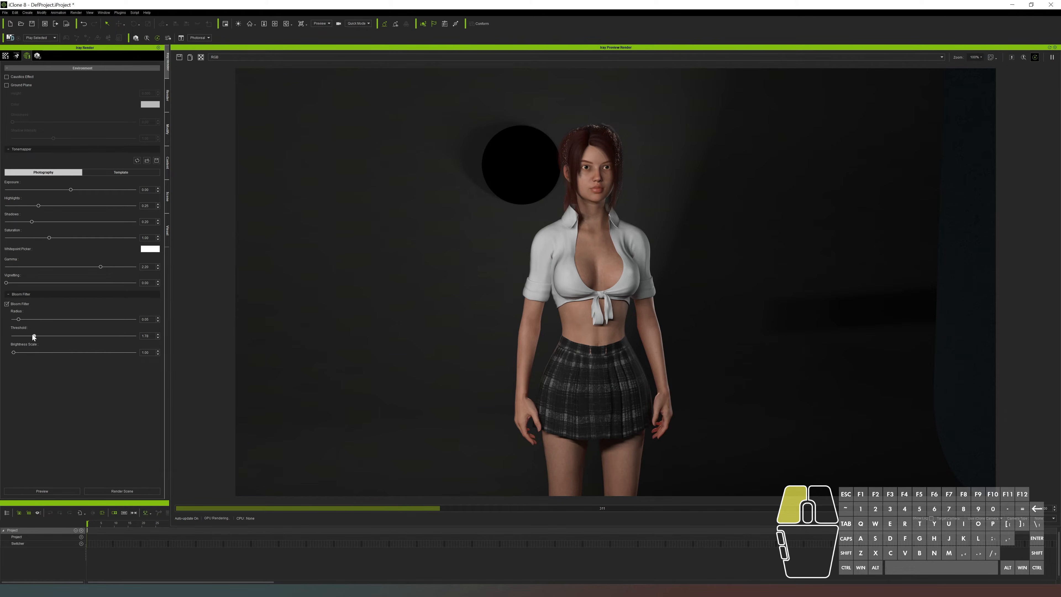
{"action": "left_click_drag", "start_coordinate": [32, 334], "coordinate": [32, 334]}
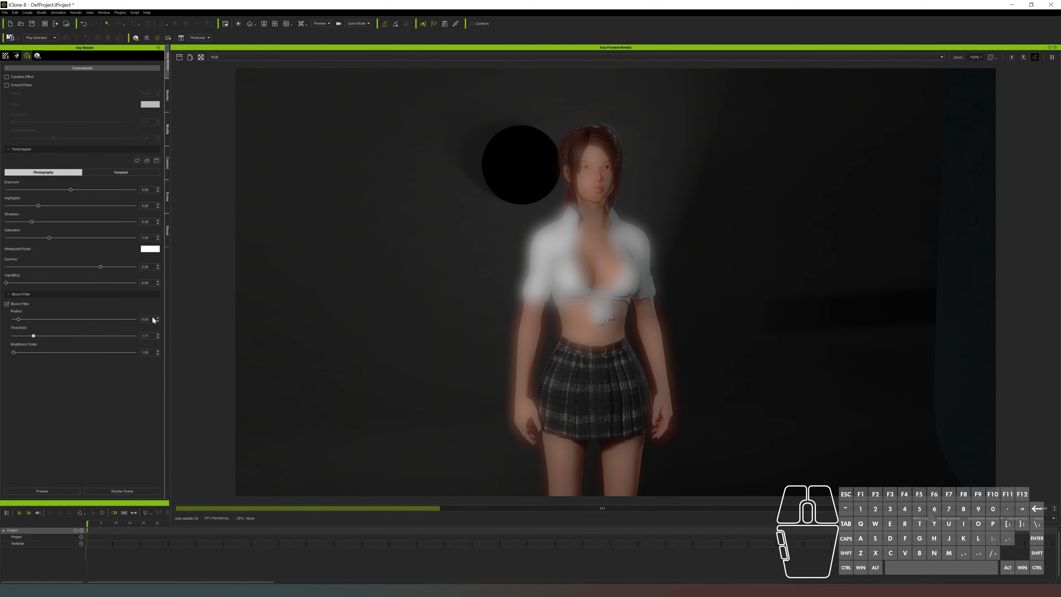
{"action": "left_click", "coordinate": [62, 333]}
{"action": "left_click", "coordinate": [68, 336]}
{"action": "left_click", "coordinate": [69, 341]}
{"action": "left_click_drag", "start_coordinate": [85, 336], "coordinate": [86, 336]}
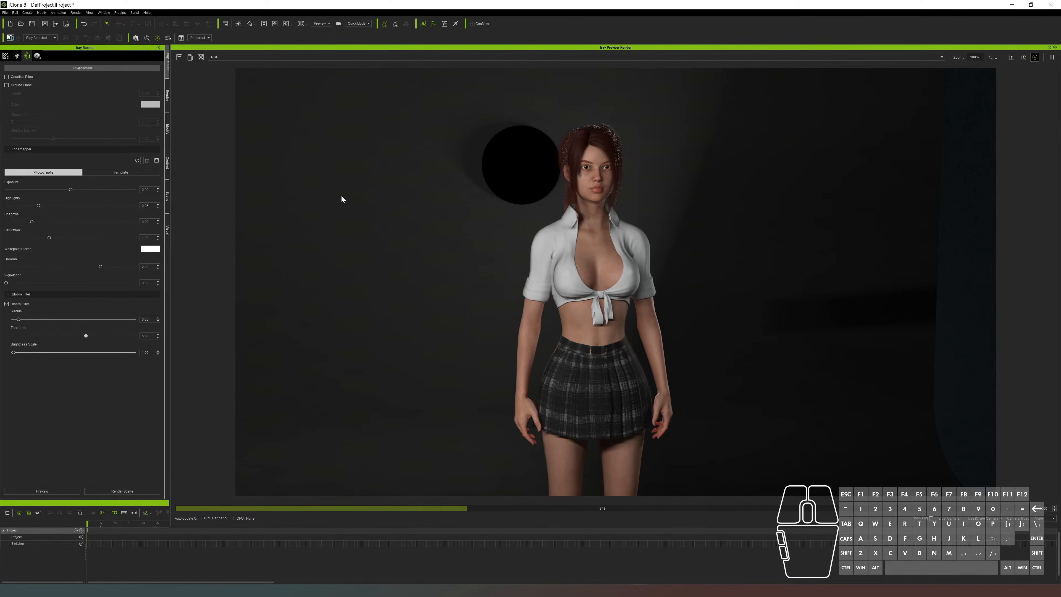
Enable Eliminate Shadow Artifact in the Iray render settings
{"action": "left_click", "coordinate": [35, 56]}
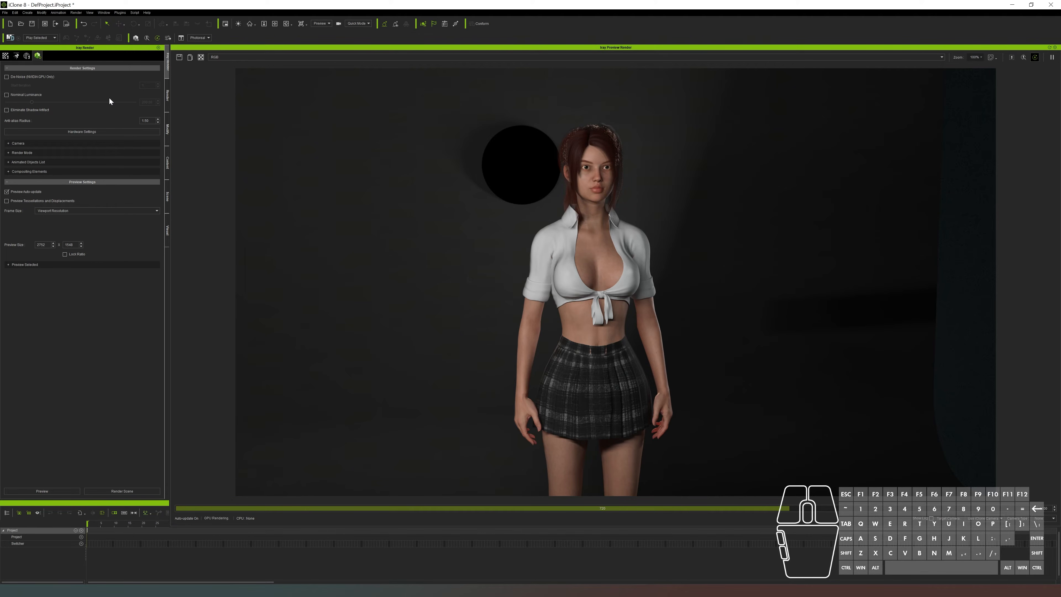
{"action": "left_click", "coordinate": [6, 110]}
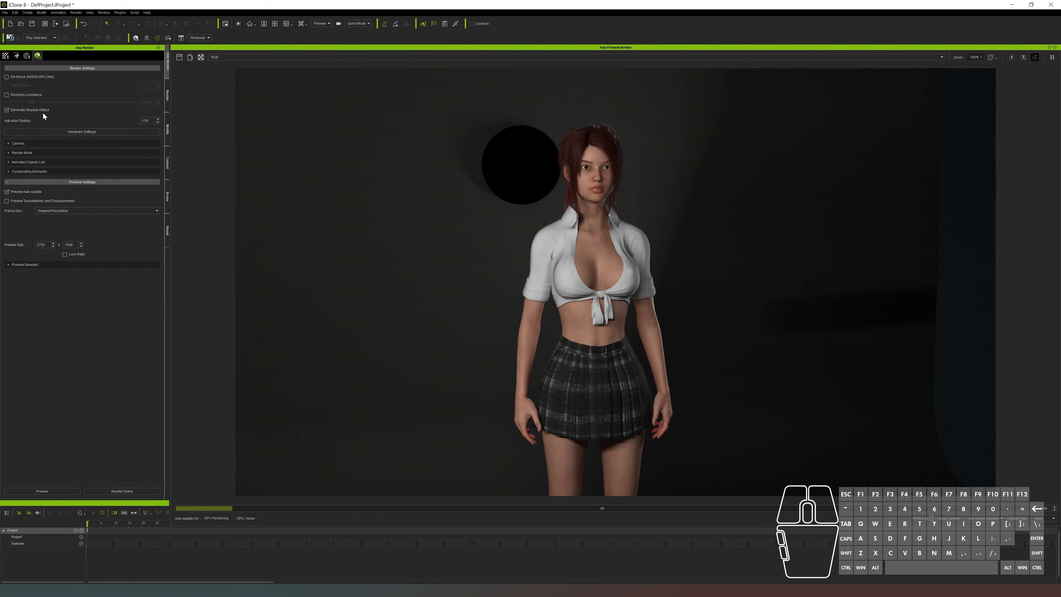
Expand the Camera section of the Iray render settings and examine the Lens Distortion options
{"action": "left_click", "coordinate": [9, 143]}
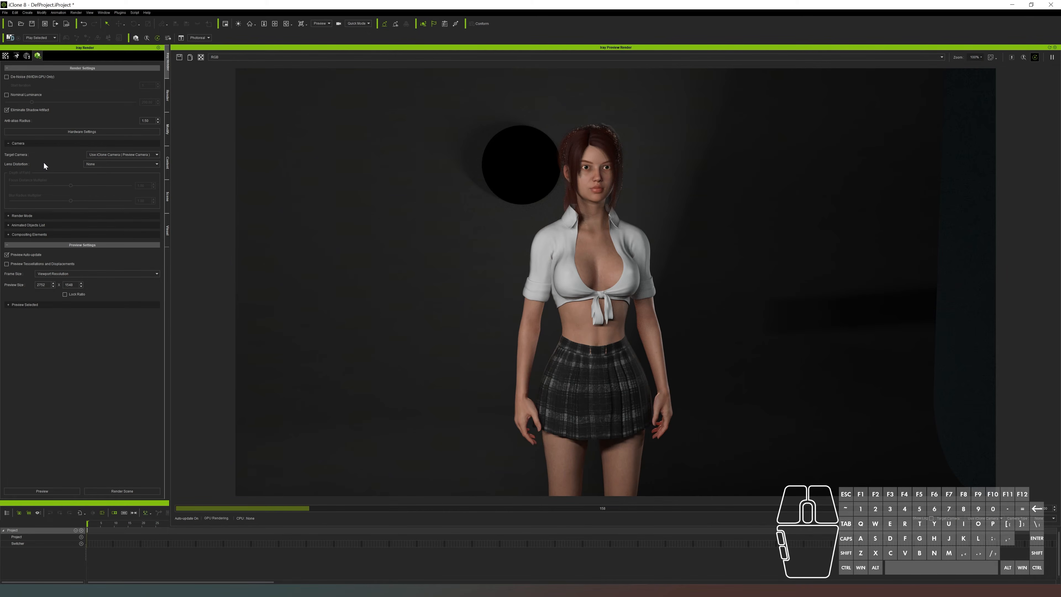
{"action": "left_click", "coordinate": [132, 164]}
{"action": "left_click", "coordinate": [50, 163]}
Expand the Render Mode section to check its presets, keeping High Quality, and inspect the Animated Objects List
{"action": "left_click", "coordinate": [7, 219]}
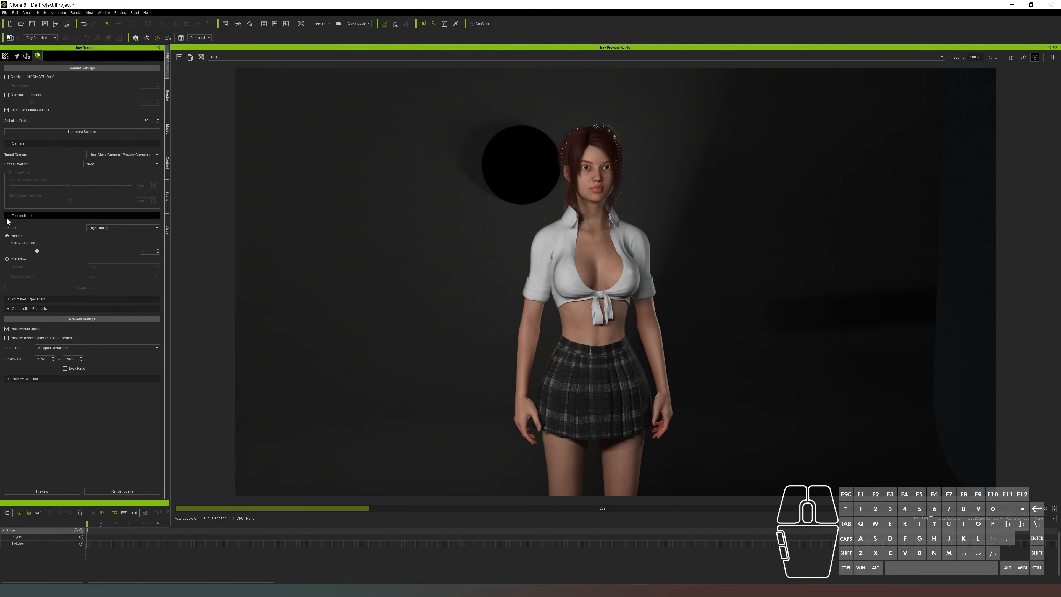
{"action": "left_click", "coordinate": [134, 228]}
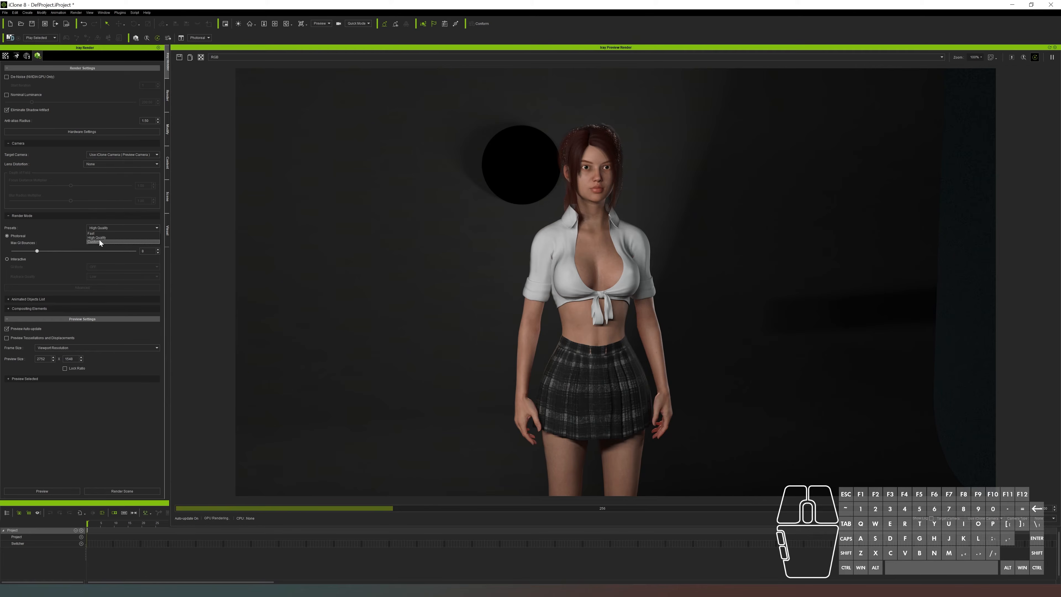
{"action": "left_click", "coordinate": [61, 223]}
{"action": "left_click", "coordinate": [8, 299]}
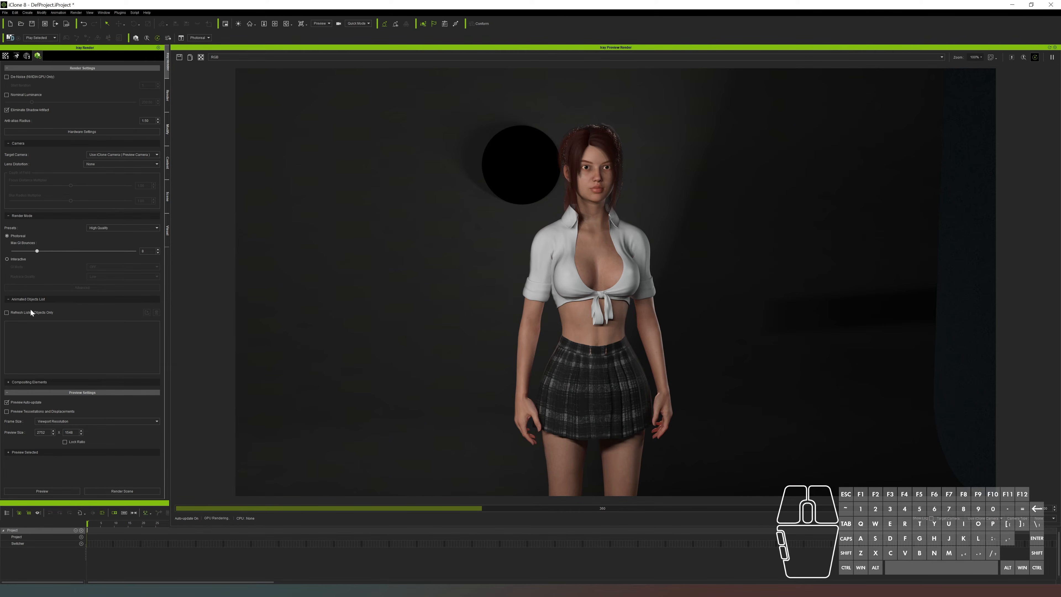
{"action": "left_click", "coordinate": [10, 300]}
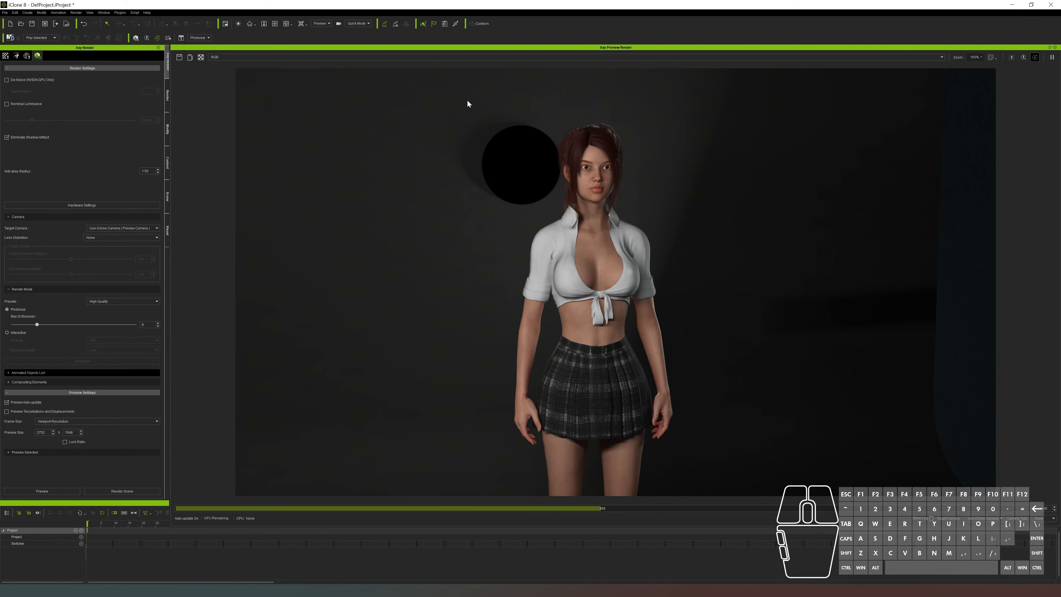
Move the Iray preview window aside to compare it with the viewport, and check the Preview Selected section
{"action": "left_click_drag", "start_coordinate": [425, 49], "coordinate": [462, 249]}
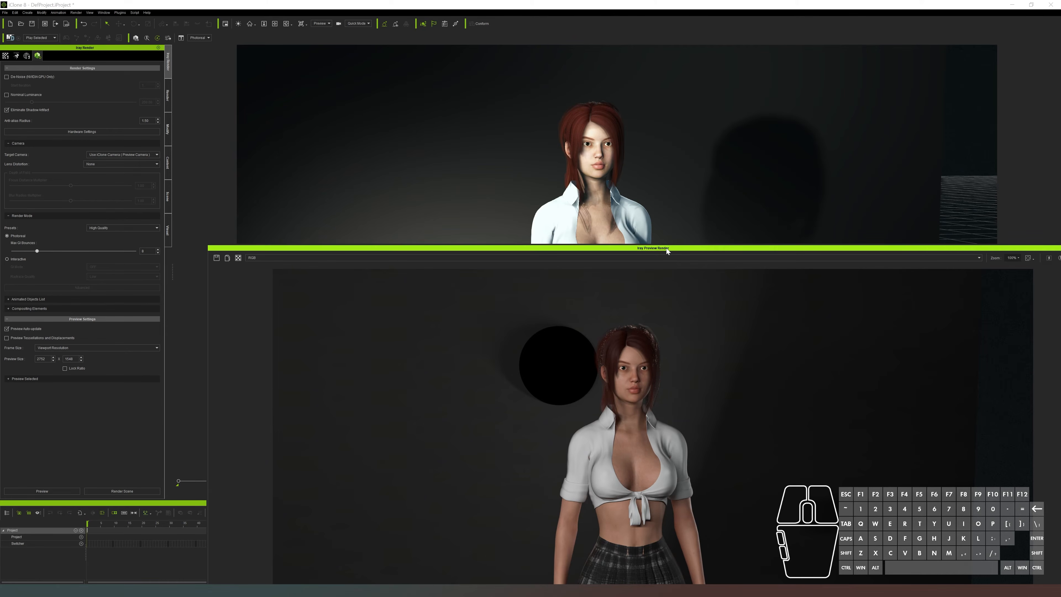
{"action": "left_click_drag", "start_coordinate": [673, 248], "coordinate": [648, 87]}
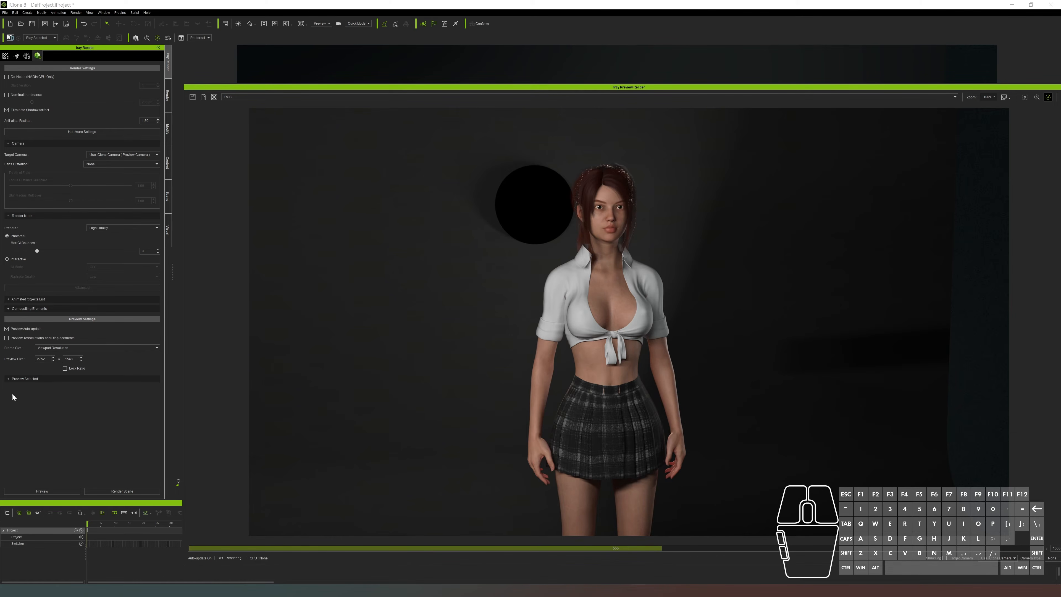
{"action": "left_click", "coordinate": [12, 380]}
Show the Scene list and reposition the Iray preview window beside it with the full rendered frame in view
{"action": "left_click", "coordinate": [6, 58]}
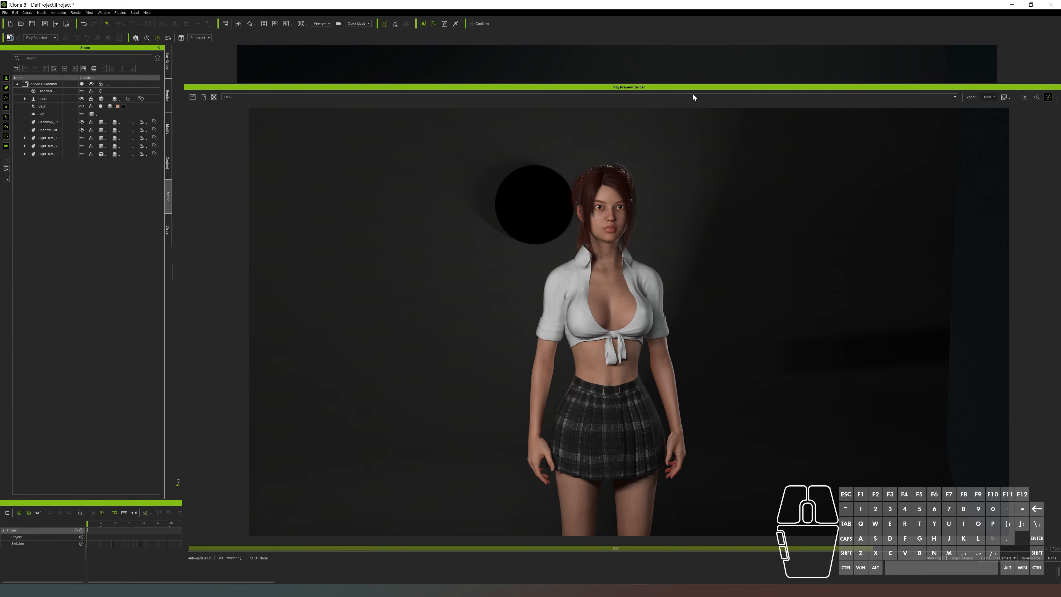
{"action": "left_click_drag", "start_coordinate": [705, 89], "coordinate": [599, 51]}
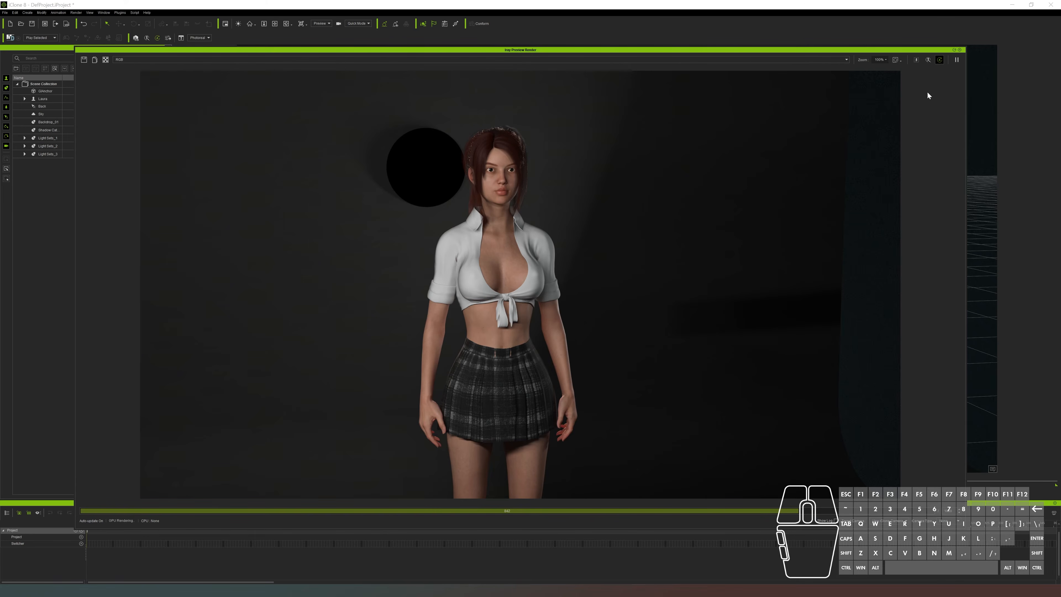
{"action": "left_click_drag", "start_coordinate": [935, 50], "coordinate": [932, 24]}
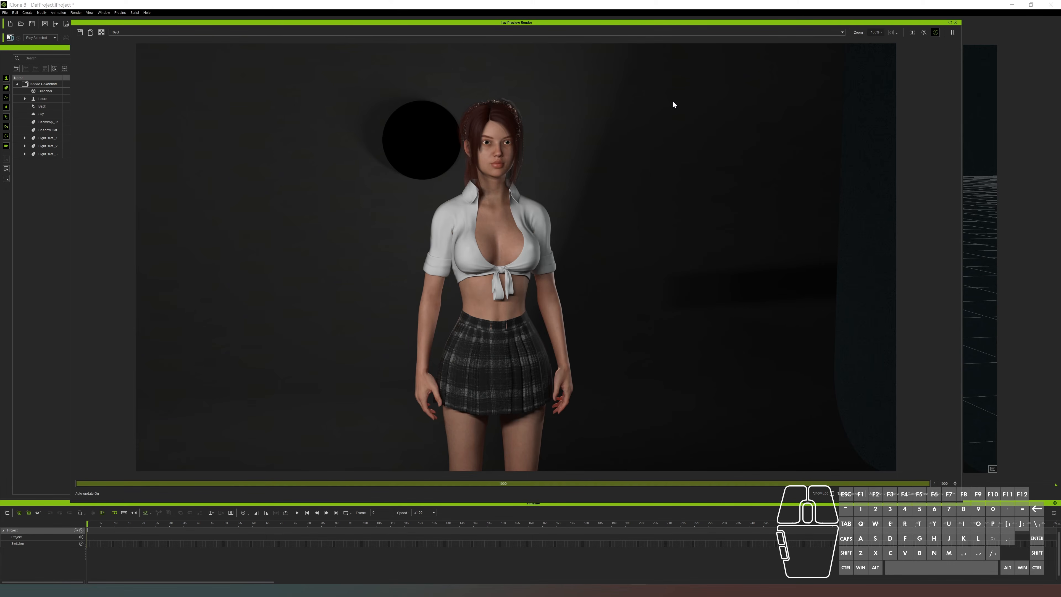
{"action": "left_click_drag", "start_coordinate": [612, 24], "coordinate": [636, 44]}
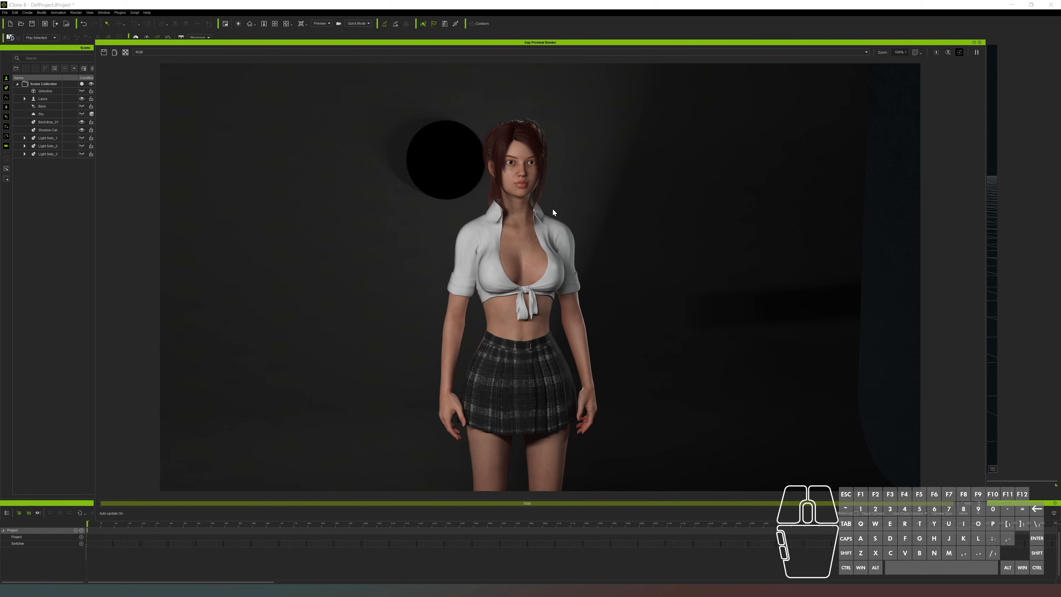